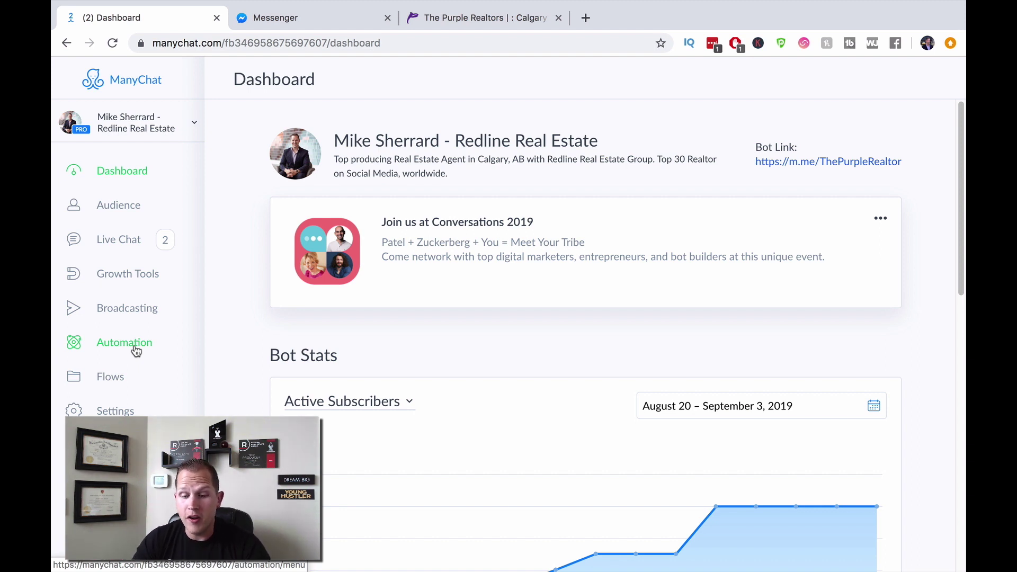
# Open the Automation settings from the Redline Real Estate bot dashboard.
pyautogui.click(135, 350)
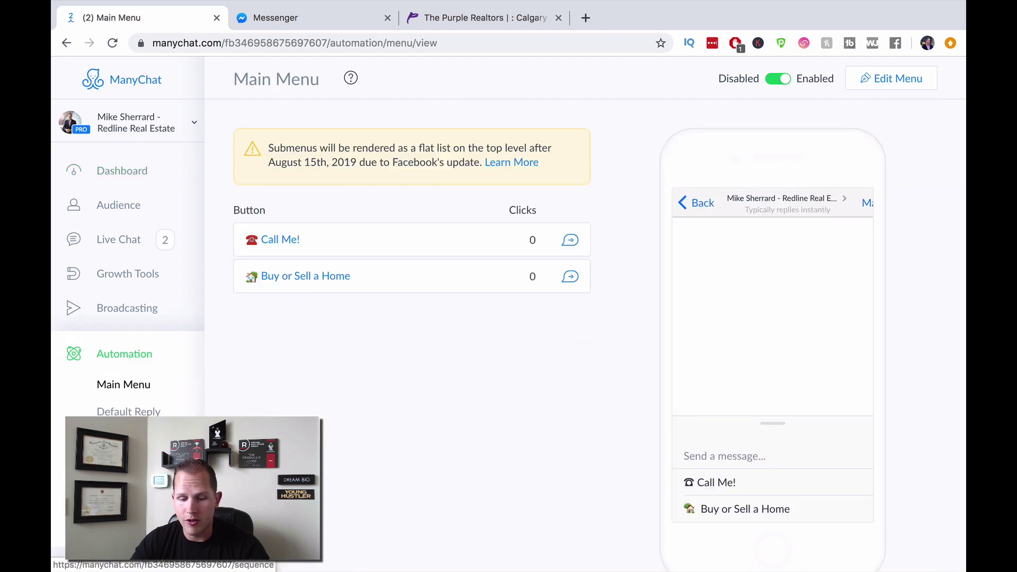
# Open the nurture Sequences list under Automation.
pyautogui.click(119, 492)
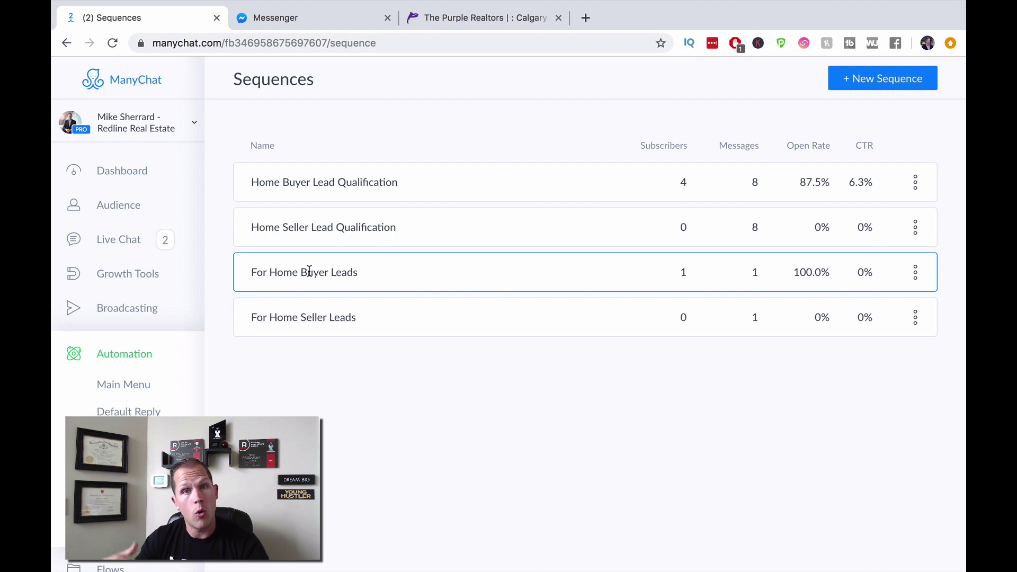
# Open the For Home Buyer Leads sequence and edit its Home Buyer Questions flow.
pyautogui.click(309, 271)
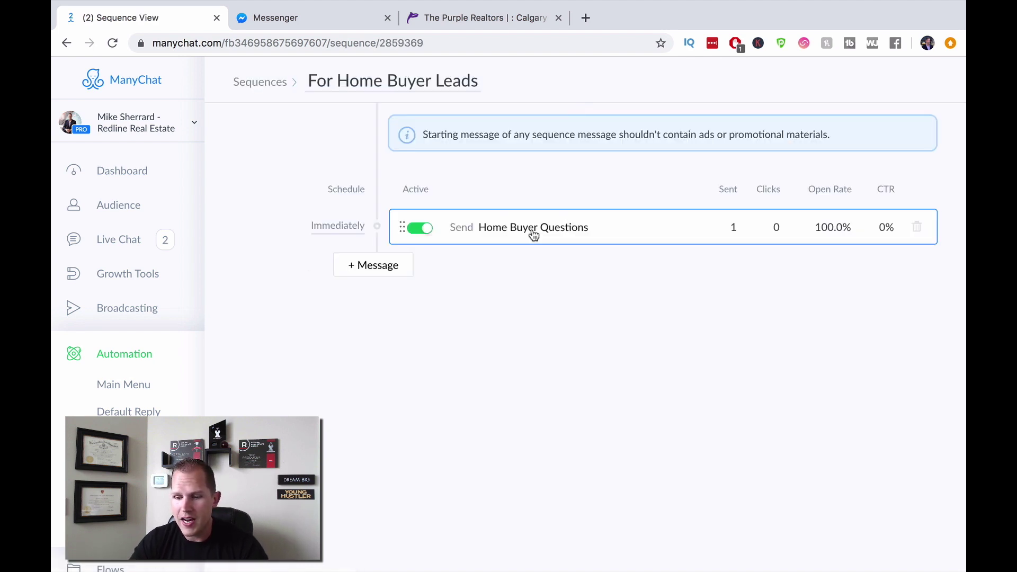
pyautogui.click(532, 232)
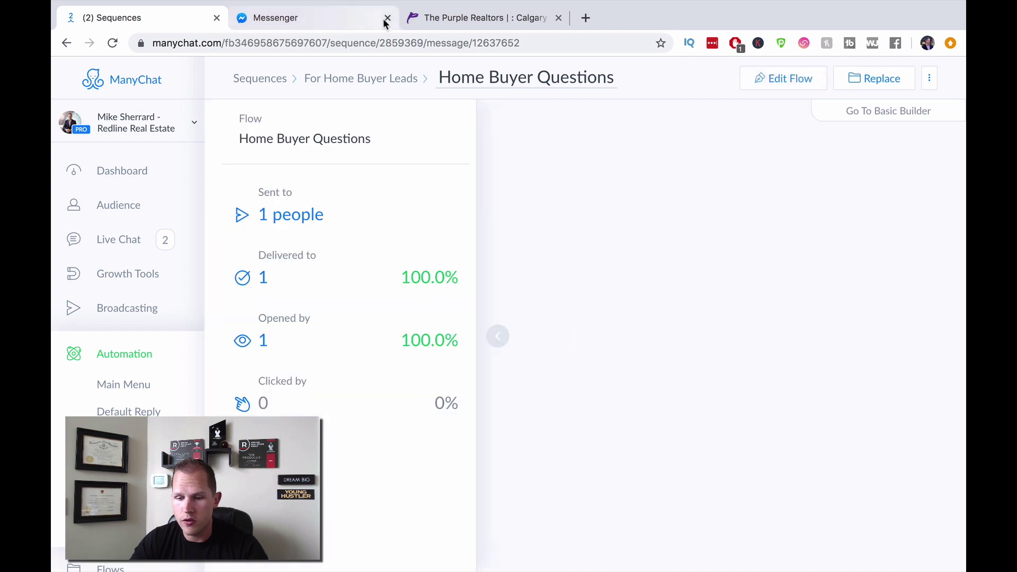
pyautogui.click(789, 86)
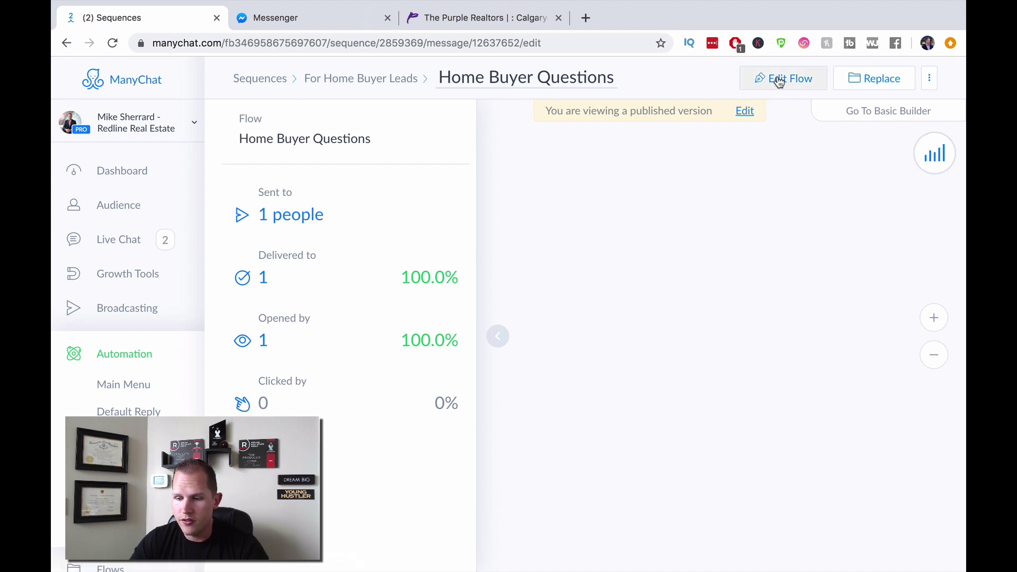
pyautogui.click(772, 81)
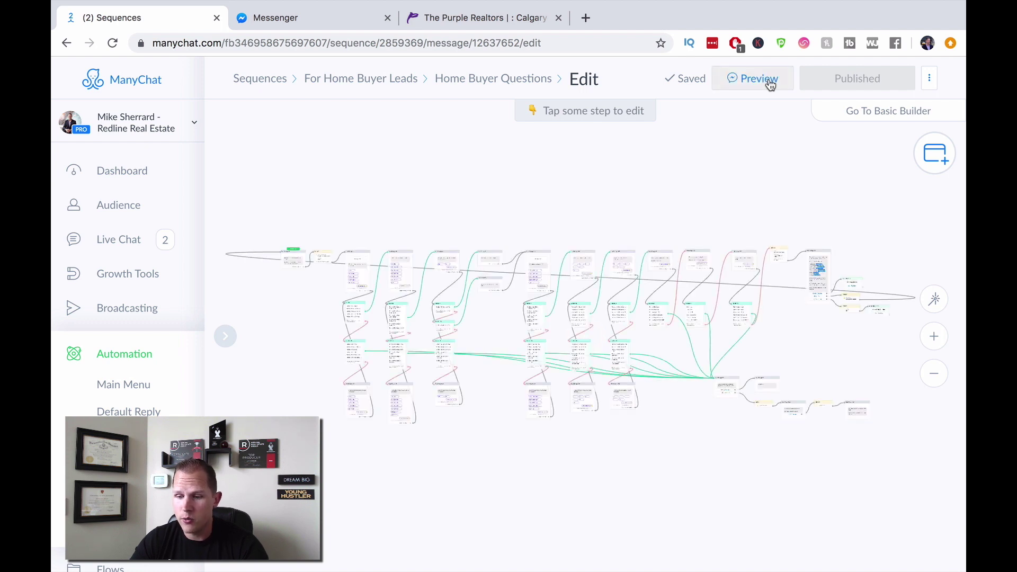
# Send a test preview of the flow and go to the Messenger conversation.
pyautogui.click(768, 79)
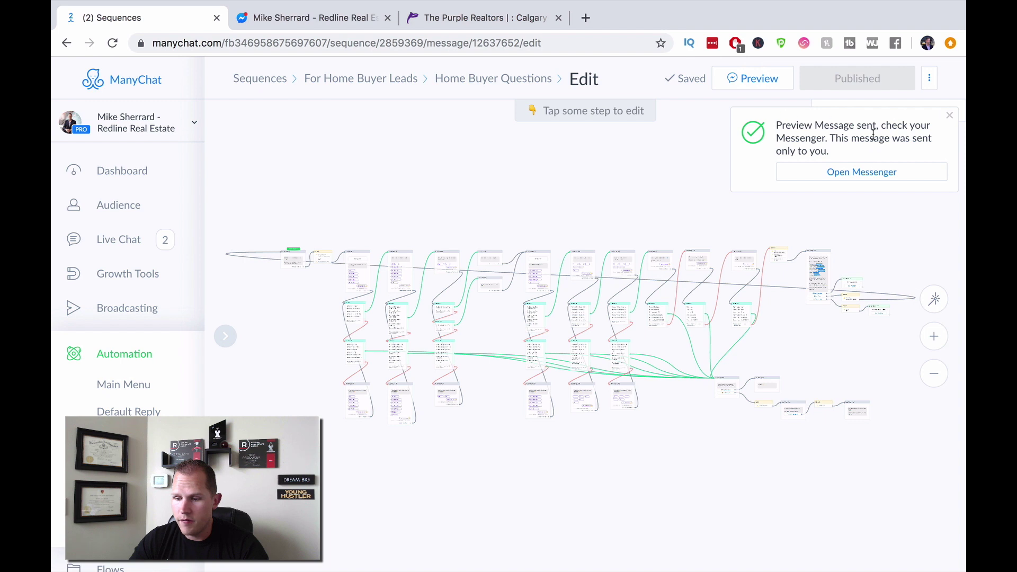
pyautogui.click(861, 178)
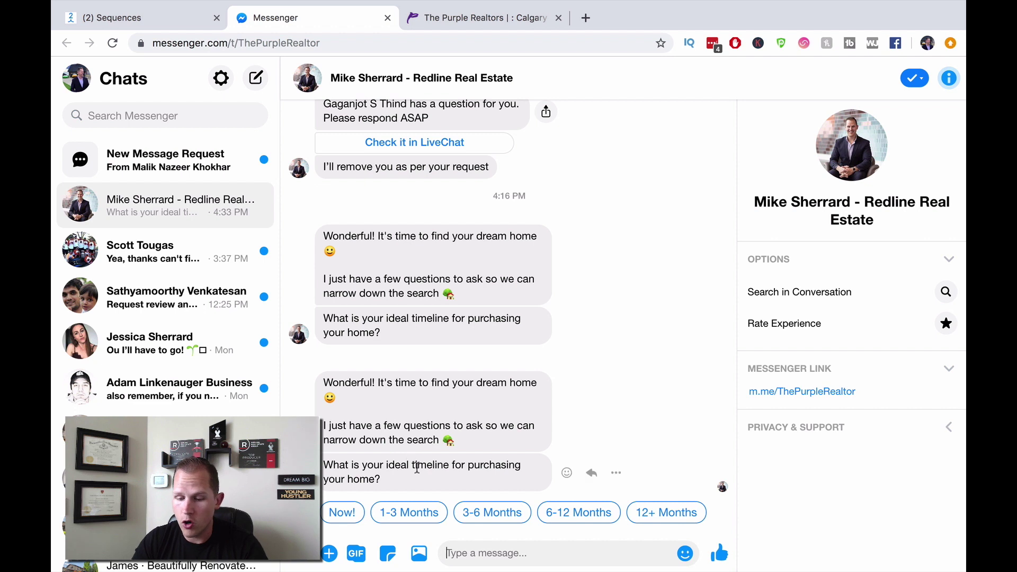
# Answer the bot with 1-3 Months, $300k-$500k and Yes for lender pre-approval.
pyautogui.click(410, 514)
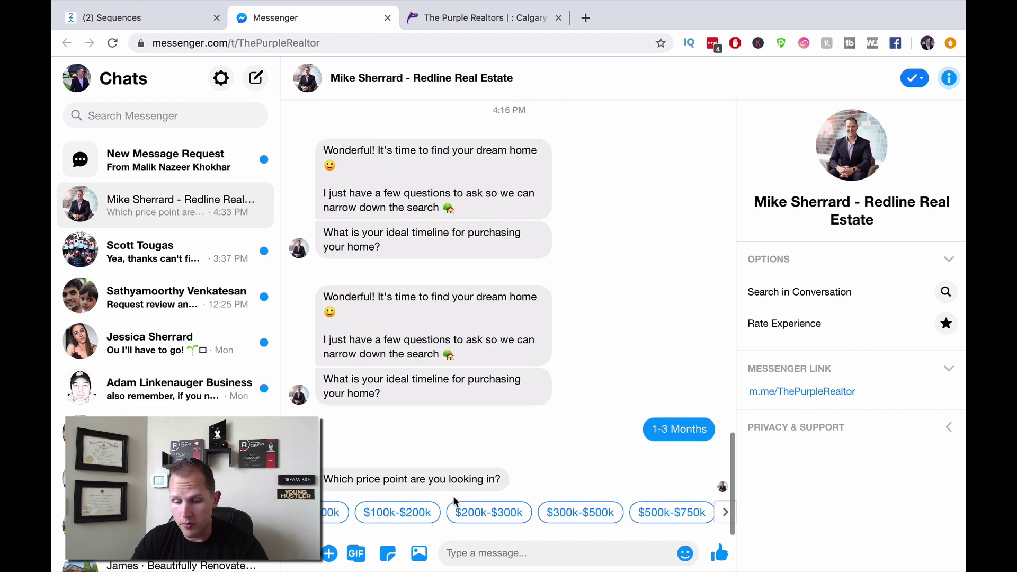
pyautogui.click(579, 512)
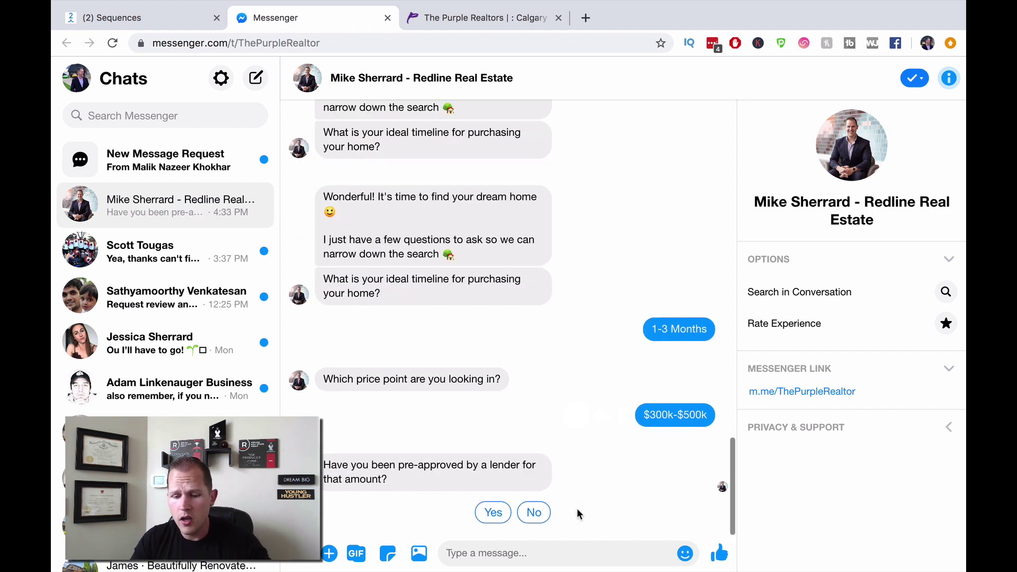
pyautogui.click(493, 512)
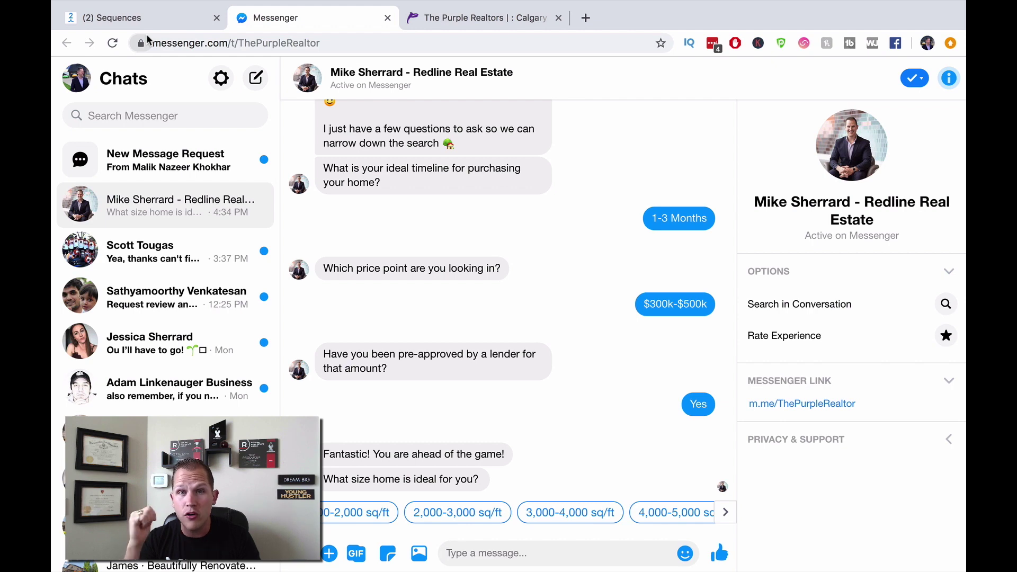
# Return to ManyChat, show the saved Flows list and open Chicago Buyers Guide.
pyautogui.click(110, 17)
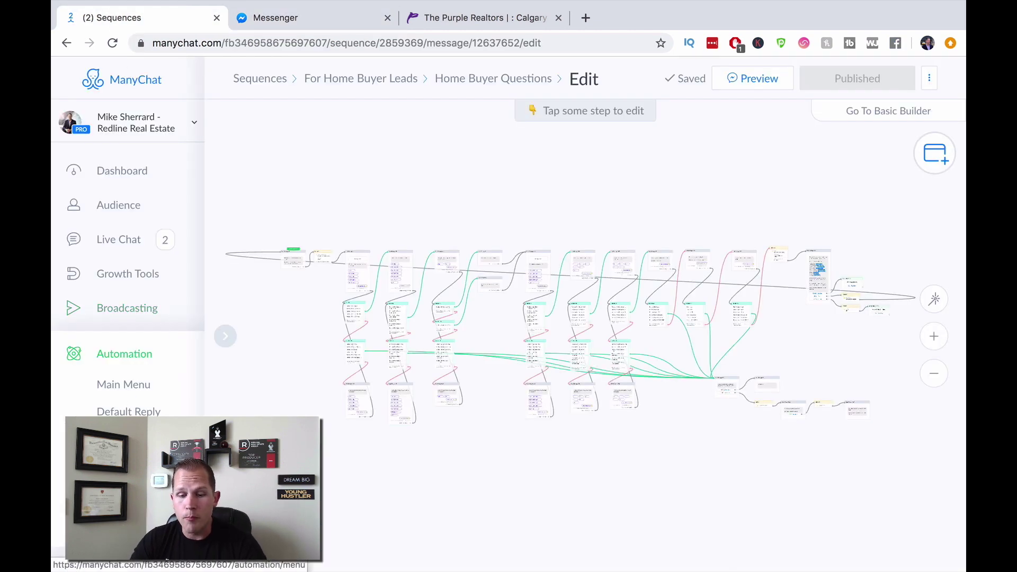
pyautogui.scroll(-1, 127, 318)
pyautogui.scroll(-2, 127, 318)
pyautogui.click(120, 429)
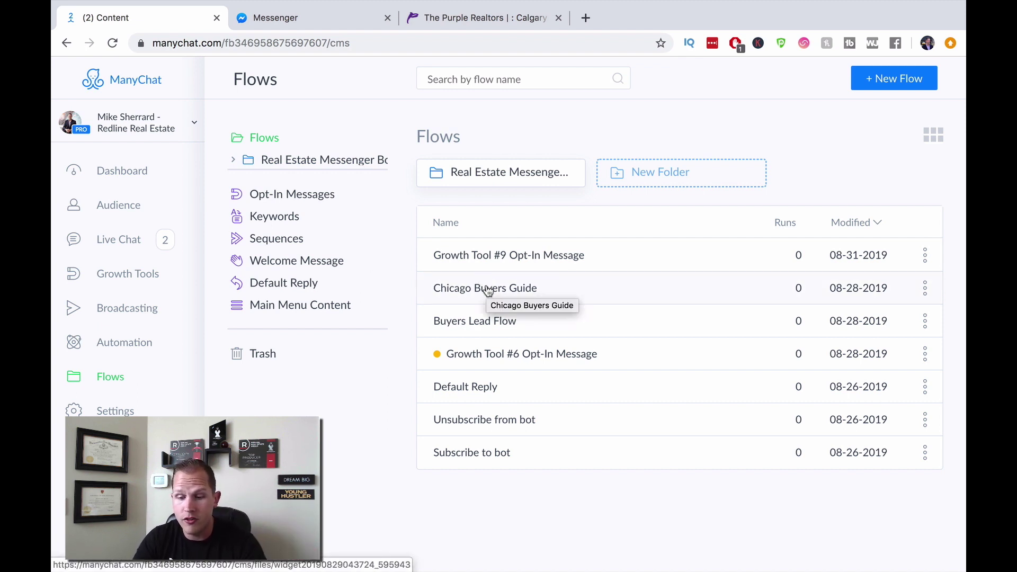
pyautogui.click(487, 289)
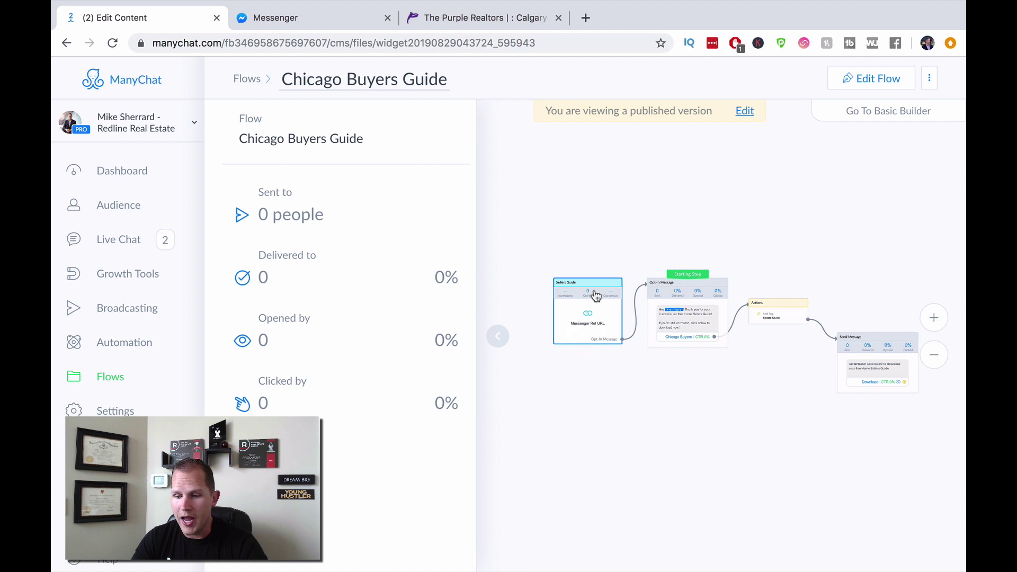
pyautogui.scroll(3, 650, 326)
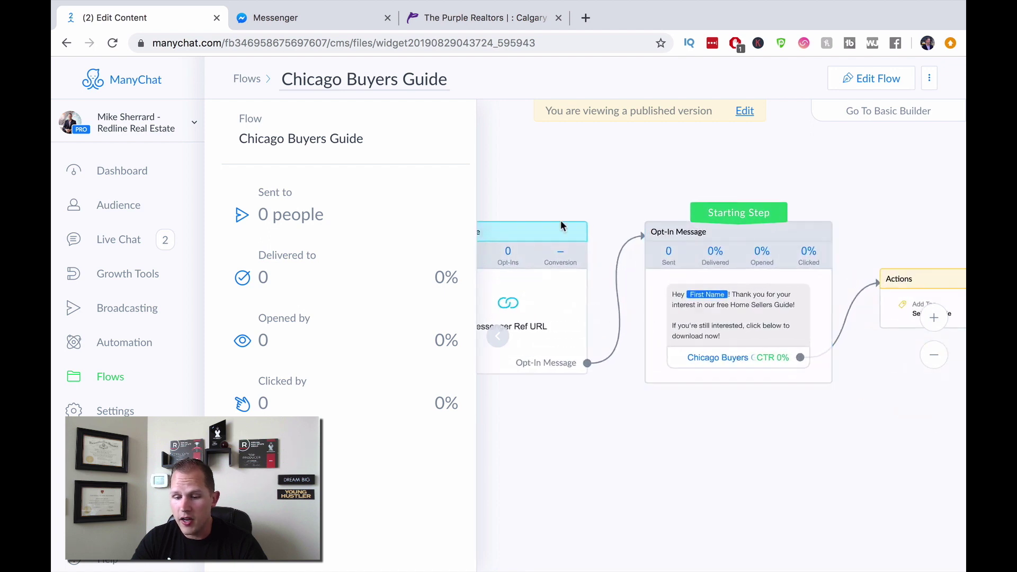
pyautogui.scroll(-1, 595, 190)
pyautogui.scroll(2, 785, 438)
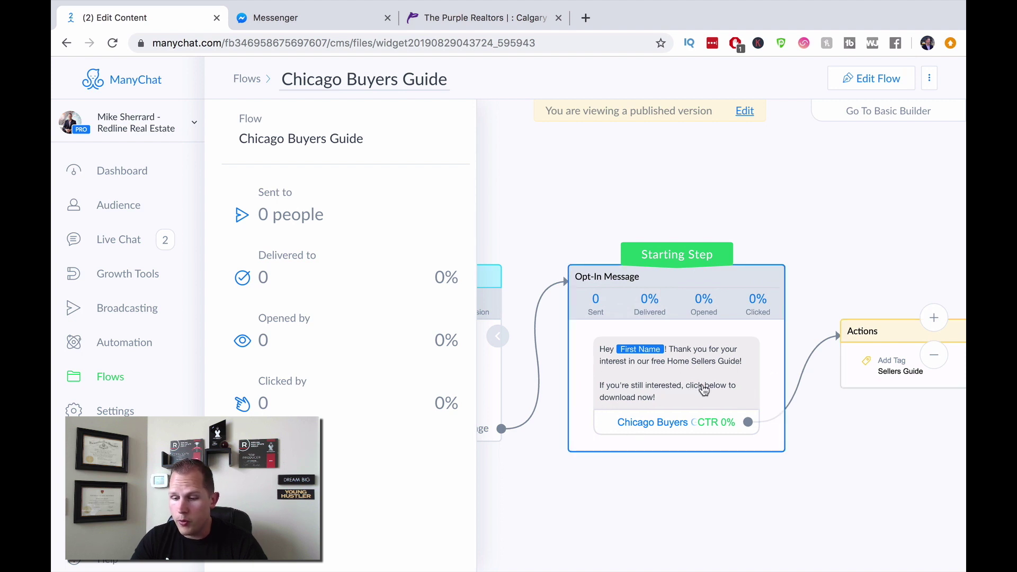
# Pan the Chicago Buyers Guide canvas to center the Actions and Send Message nodes.
pyautogui.moveTo(800, 469); pyautogui.dragTo(562, 353)
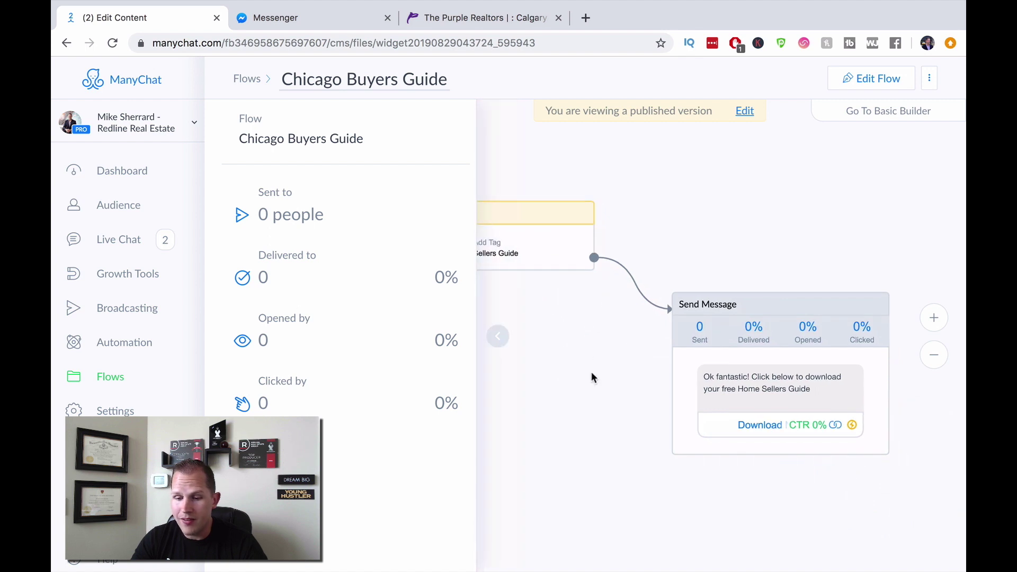
pyautogui.moveTo(592, 372); pyautogui.dragTo(513, 349)
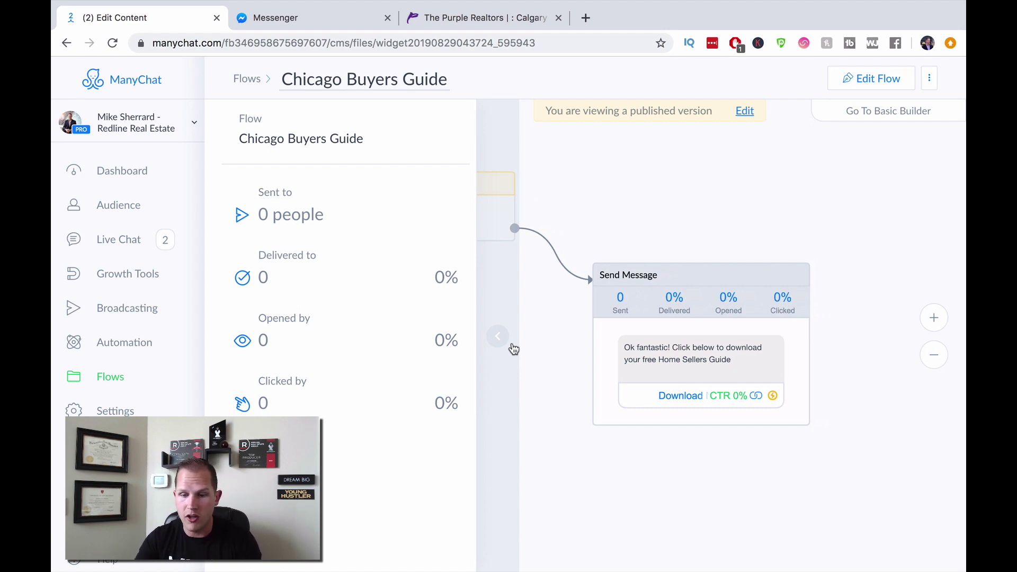
pyautogui.click(400, 80)
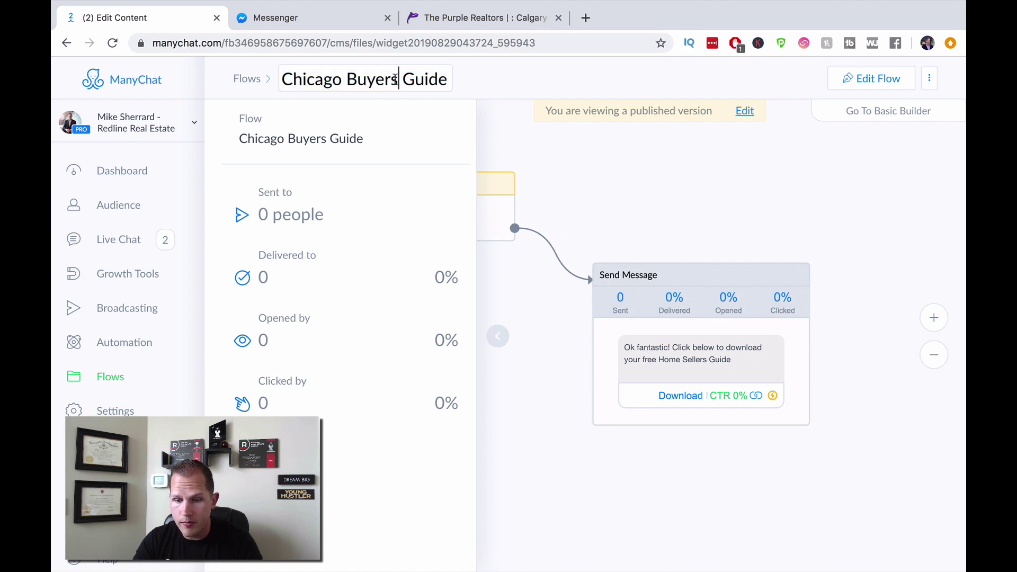
# Replace 'Buyers' with 'Sellers' in the flow title and save the new name.
pyautogui.doubleClick(373, 79)
pyautogui.write('Sellers')
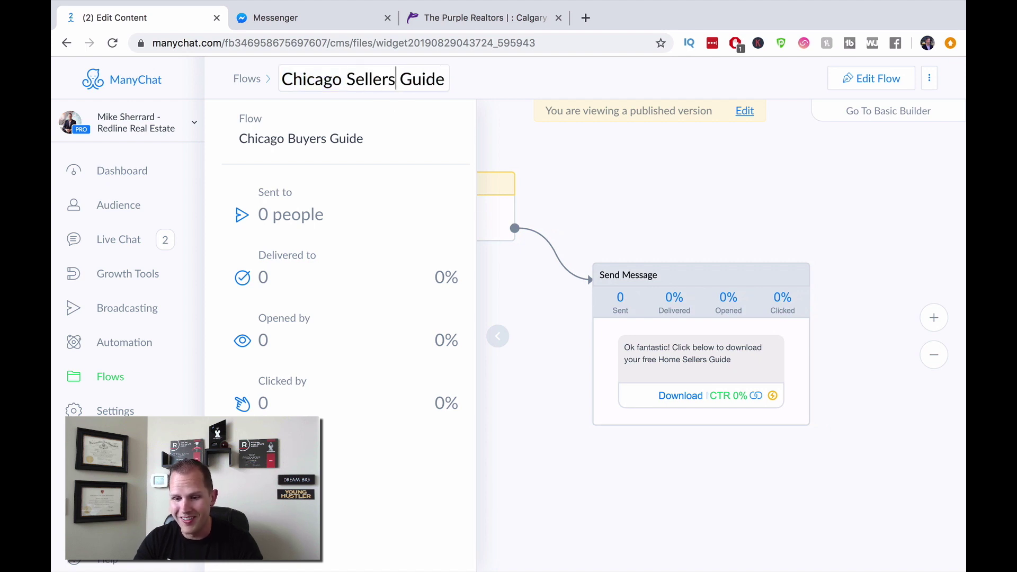
pyautogui.click(373, 100)
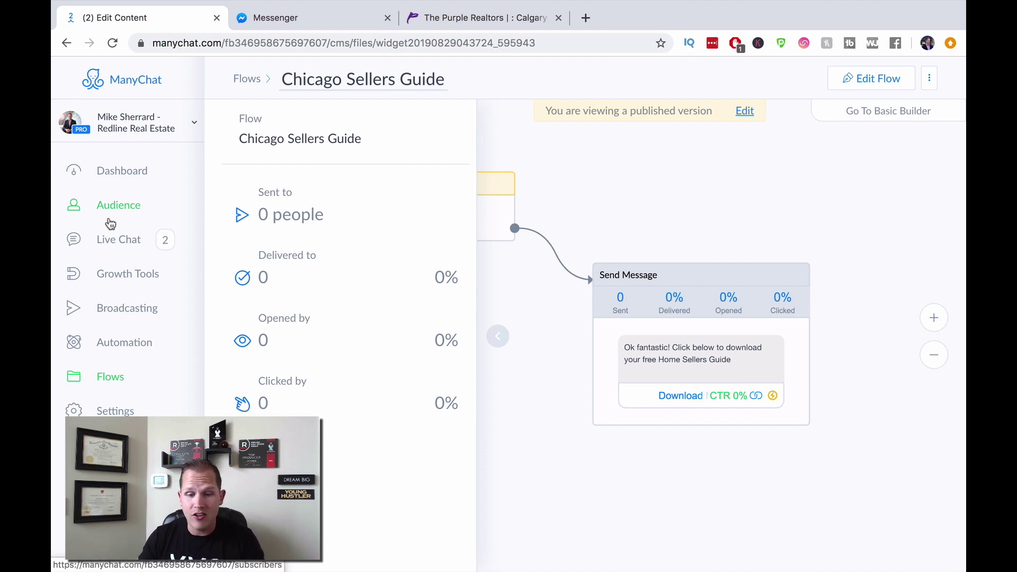
pyautogui.click(132, 345)
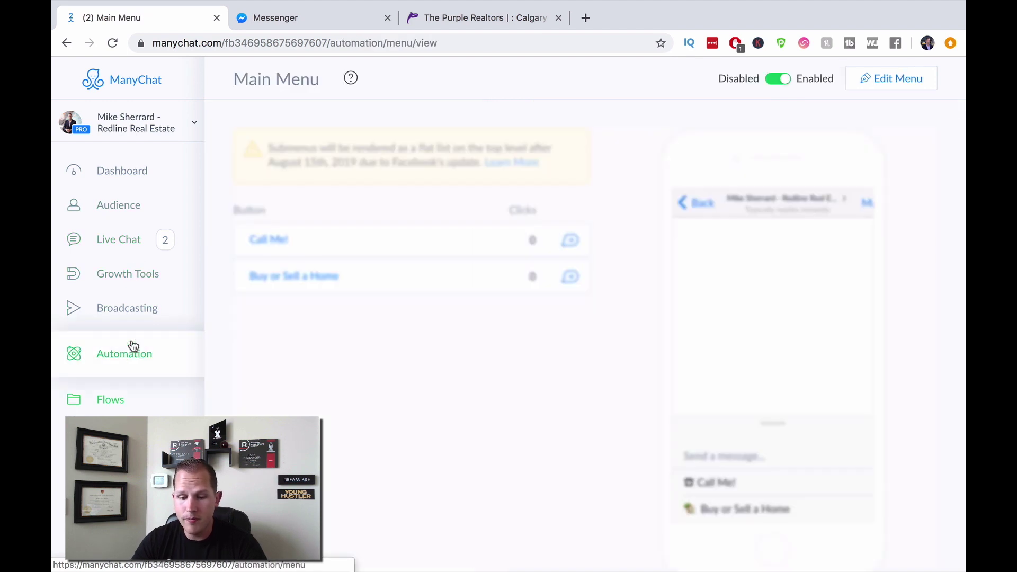
pyautogui.click(119, 508)
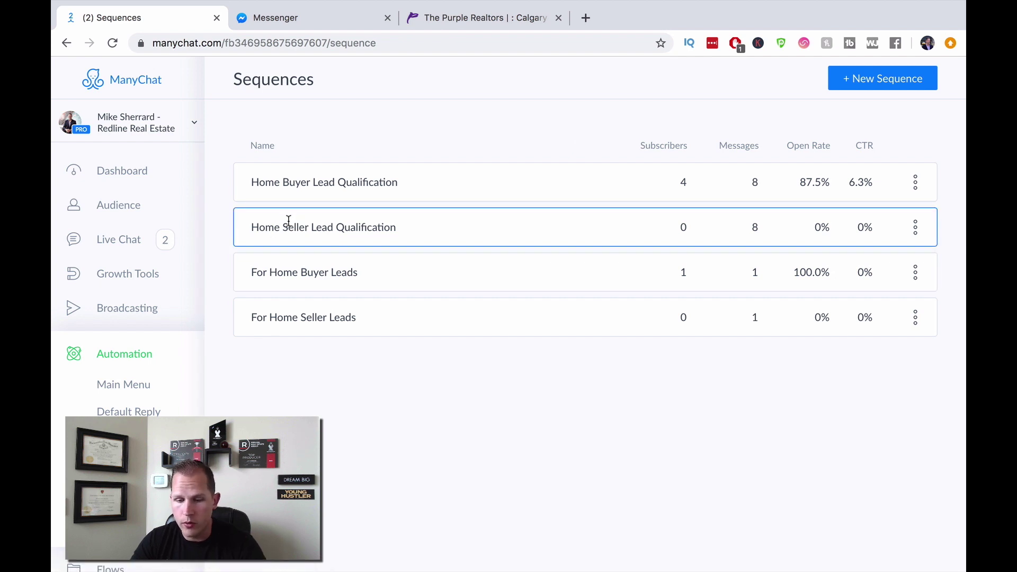
pyautogui.click(289, 221)
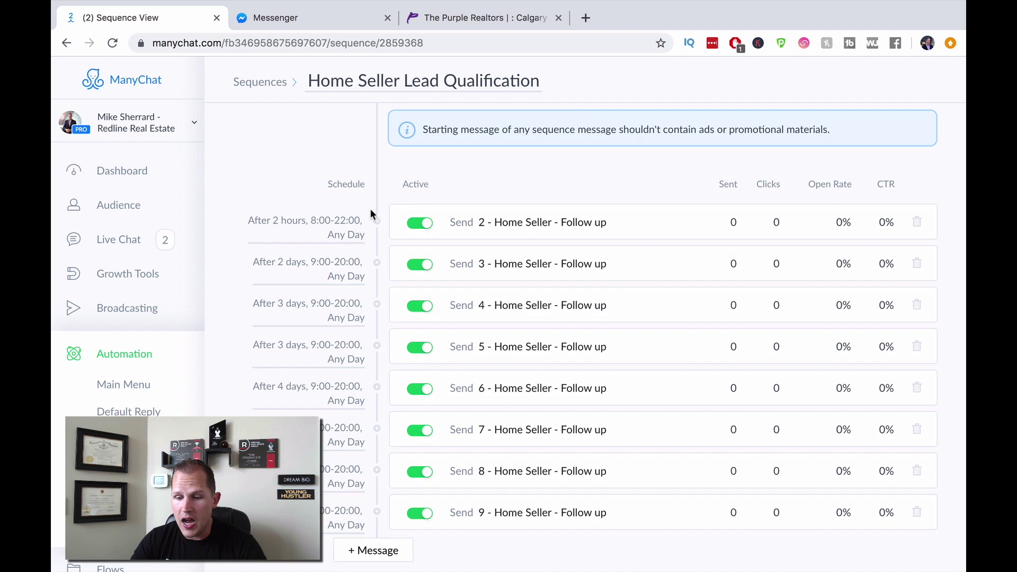
pyautogui.scroll(-1, 370, 209)
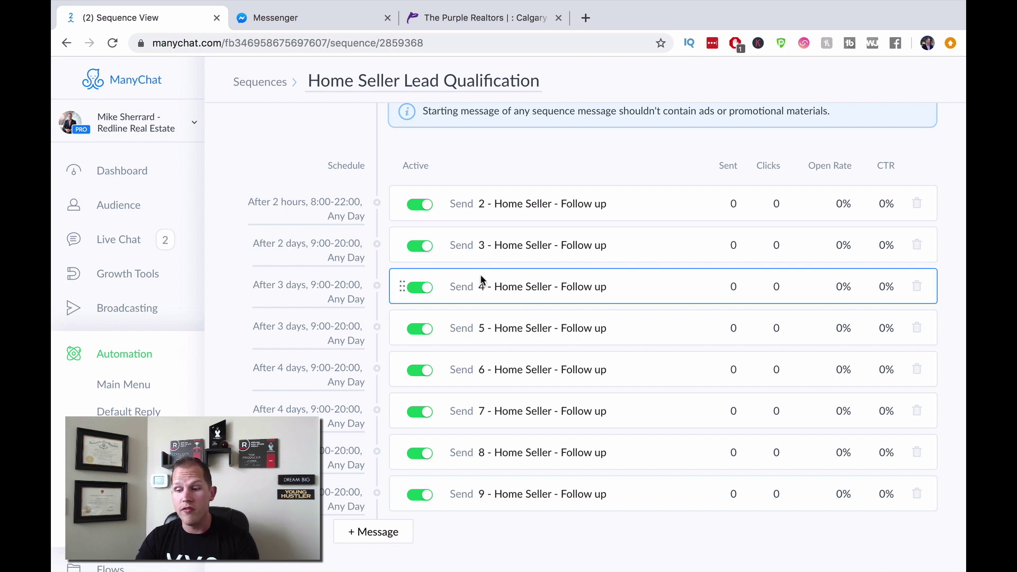
pyautogui.moveTo(557, 221)
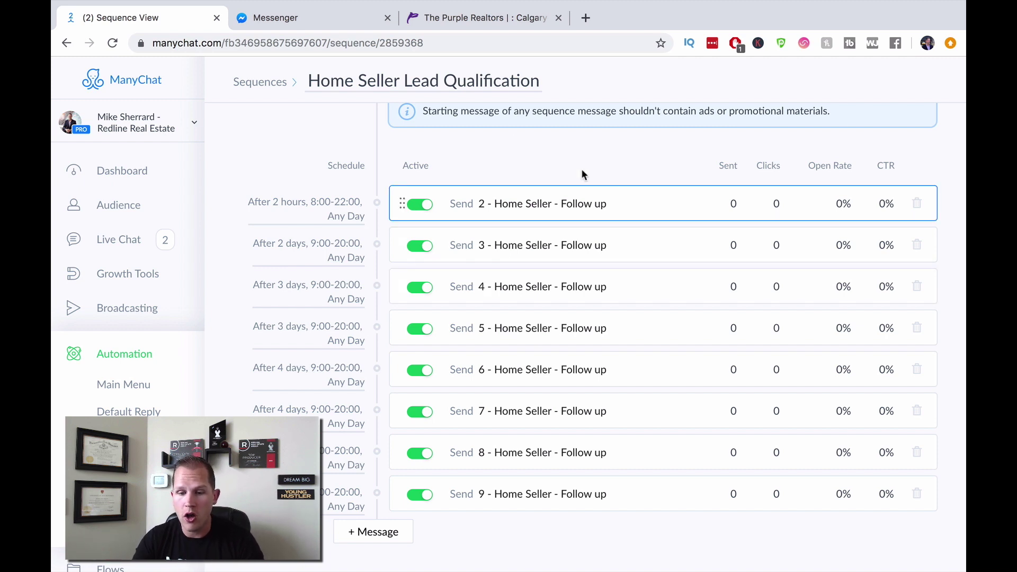
pyautogui.click(275, 20)
pyautogui.click(161, 20)
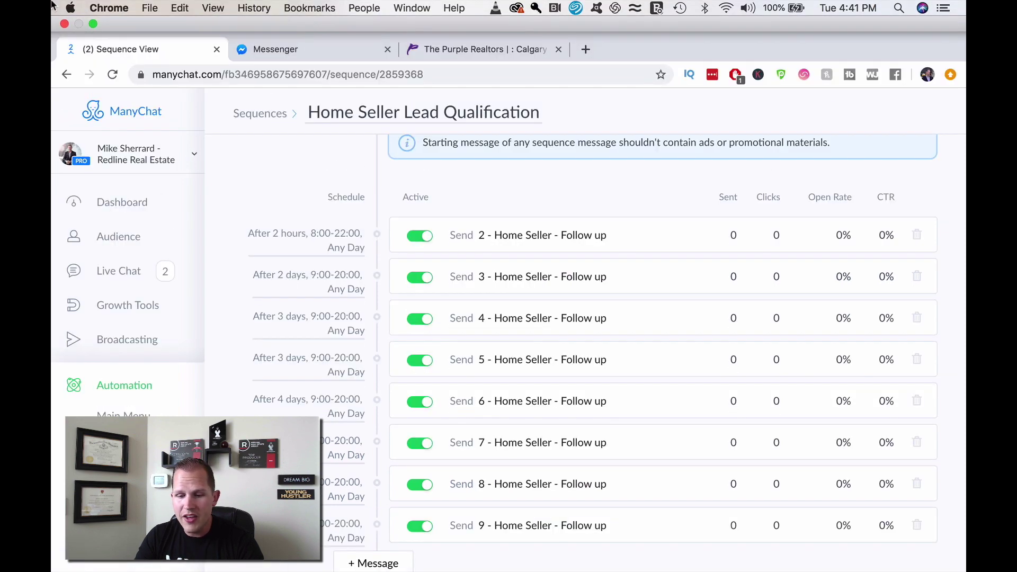
pyautogui.scroll(-3, 154, 273)
pyautogui.scroll(-1, 141, 347)
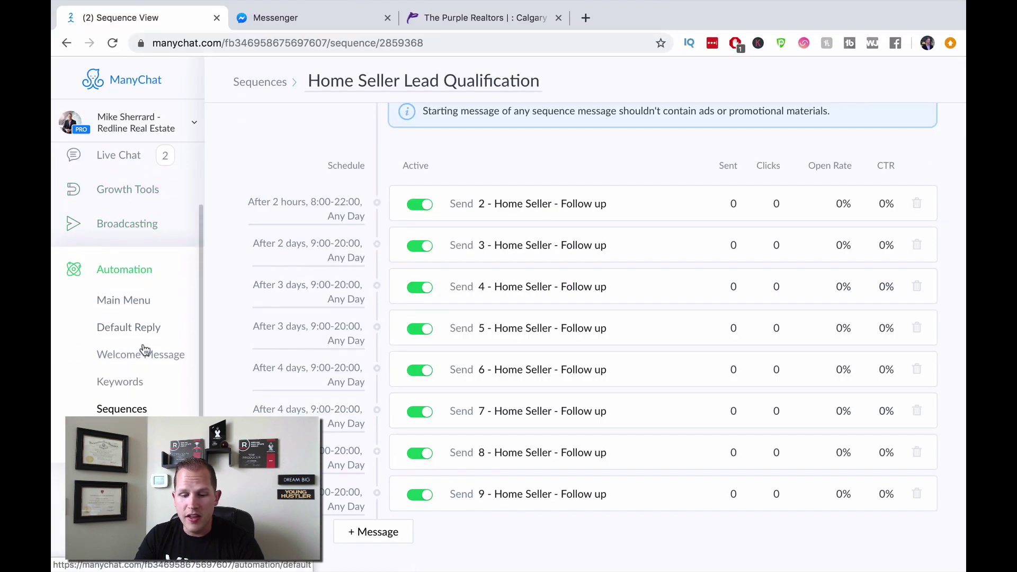
pyautogui.scroll(-2, 140, 352)
pyautogui.scroll(-1, 143, 349)
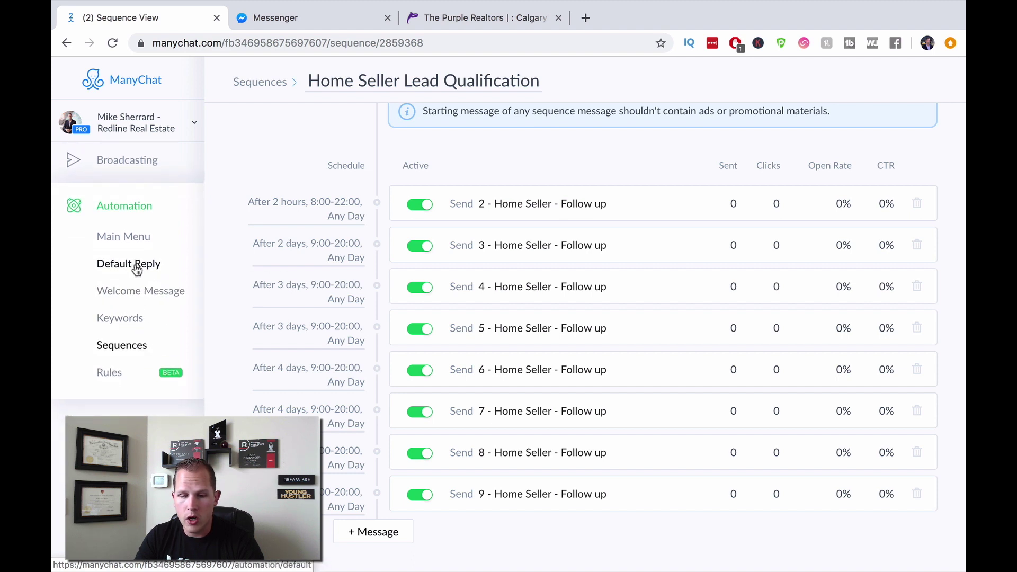
pyautogui.scroll(3, 136, 266)
# Show the Growth Tools widget list and start a new growth tool widget.
pyautogui.click(129, 240)
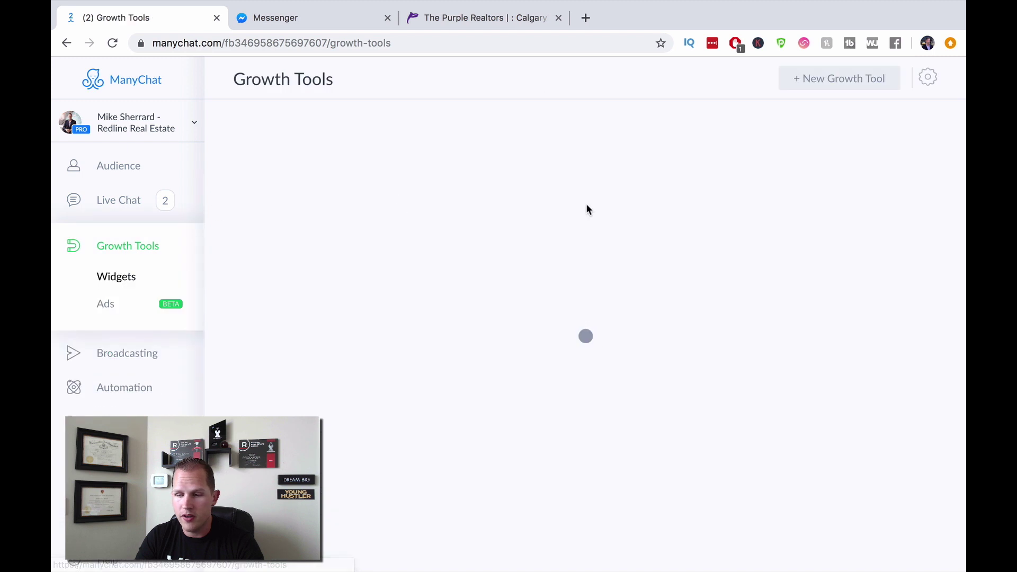
pyautogui.click(824, 79)
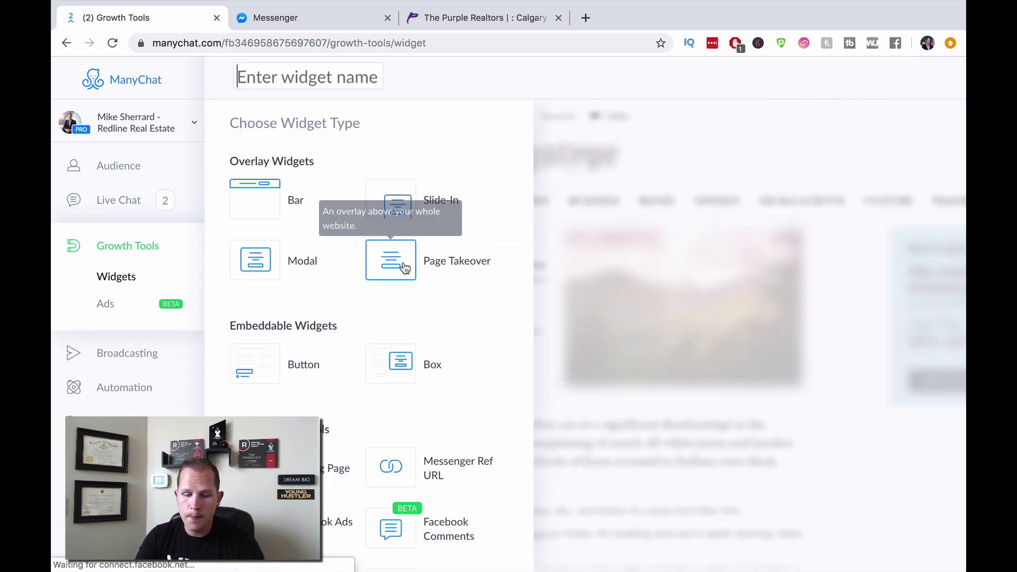
pyautogui.scroll(-3, 402, 268)
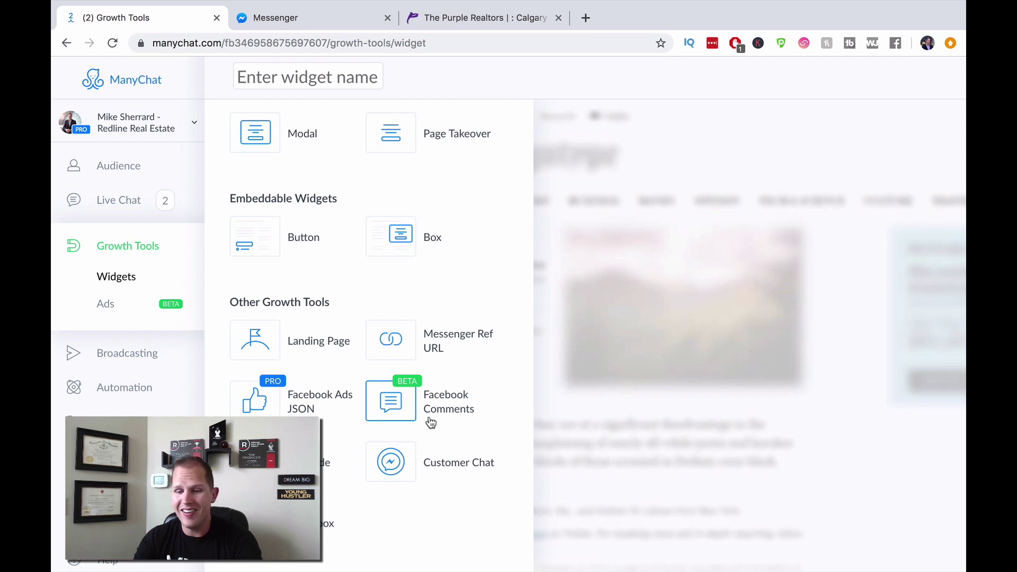
# View the chat popup on the realtor website, then return to the widget type chooser.
pyautogui.click(488, 18)
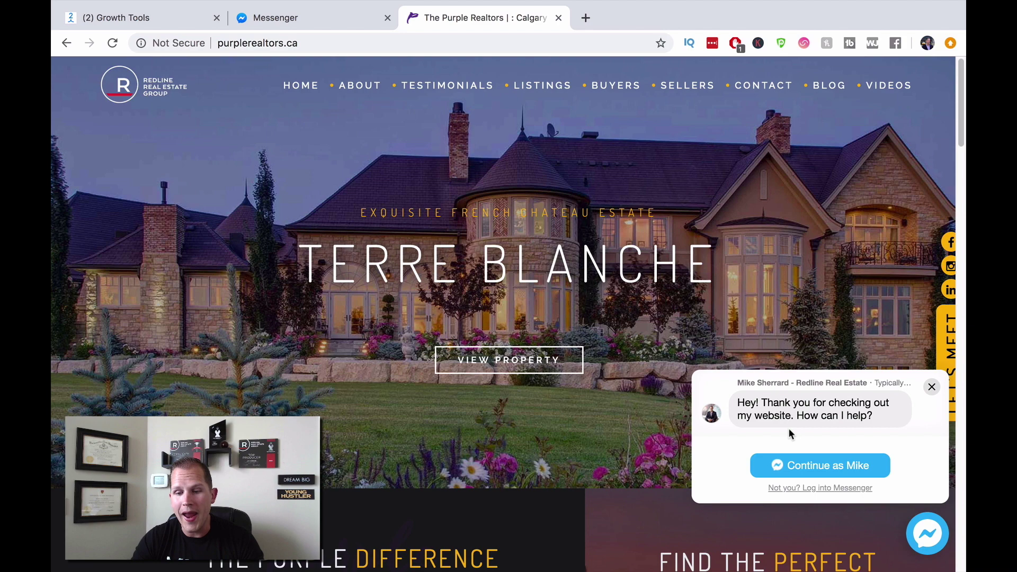
pyautogui.click(145, 18)
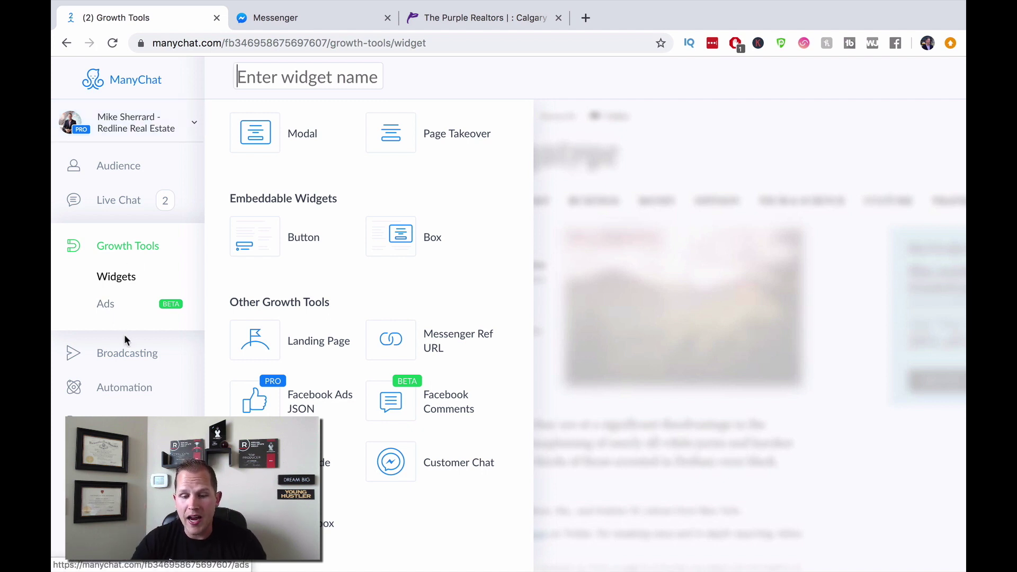
# Open Broadcasting from the sidebar to view the empty Broadcasts page.
pyautogui.click(128, 358)
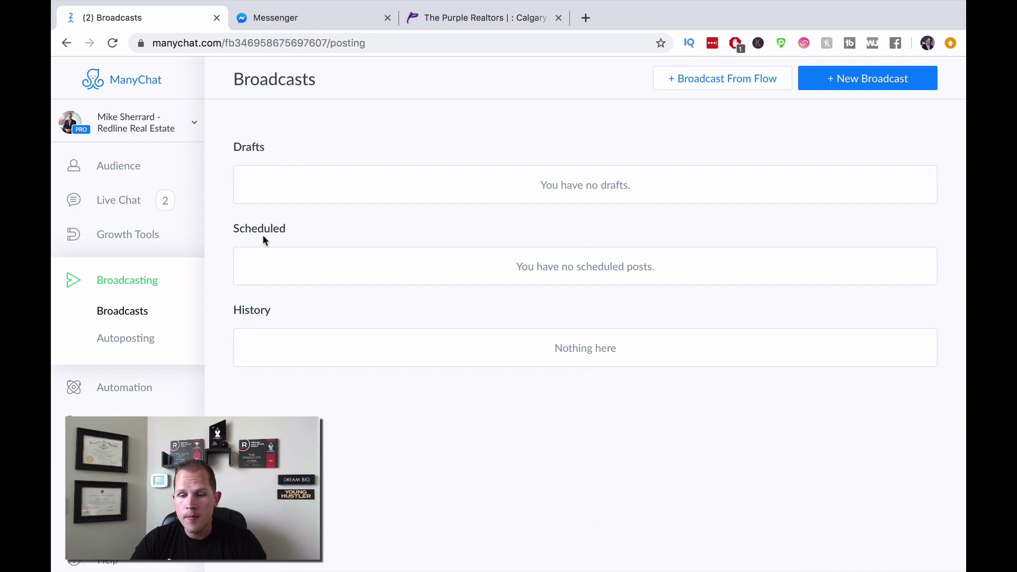